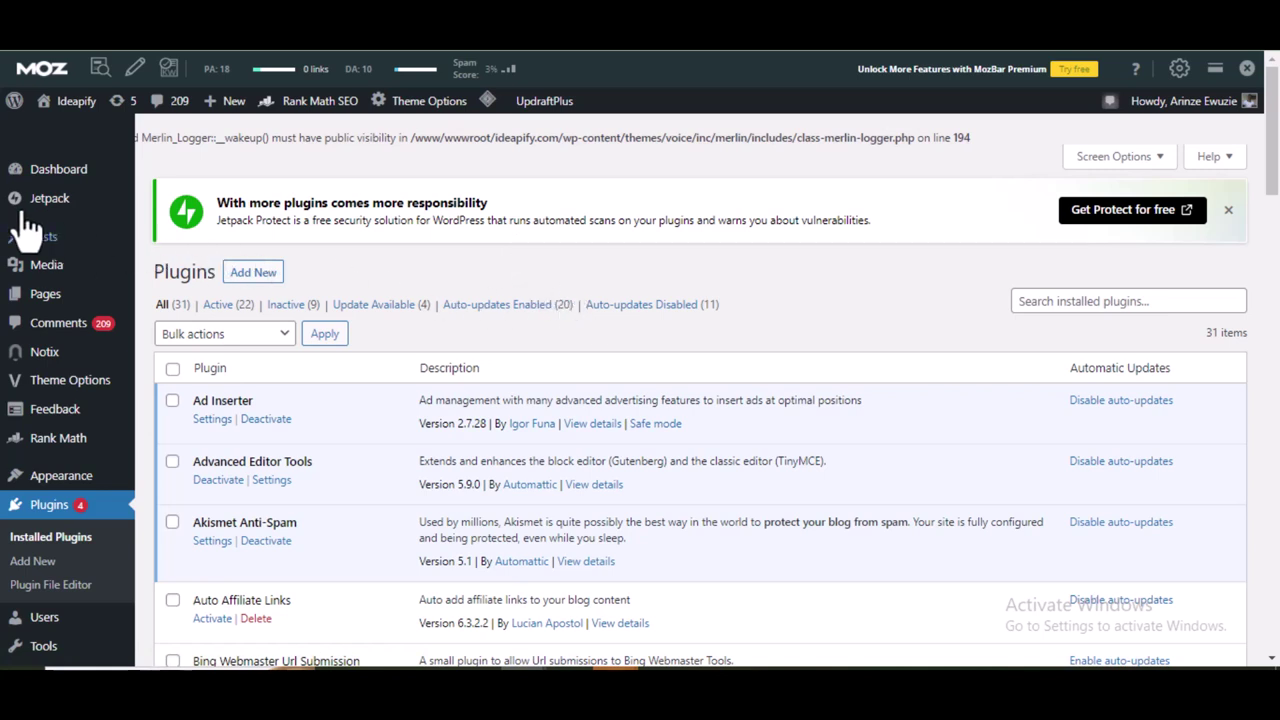
- Turn on automatic sharing of posts to social networks in Jetpack's Sharing settings and open the social media account connections
mouse_move(50, 198)
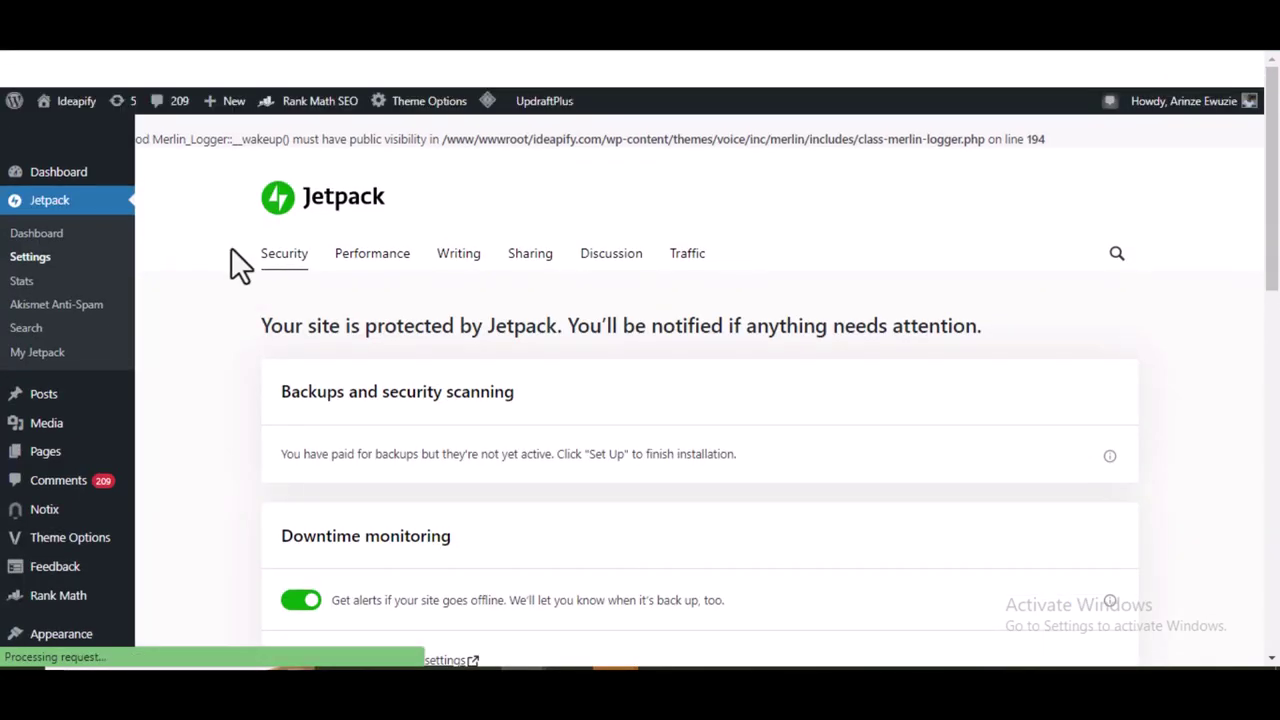
click(521, 258)
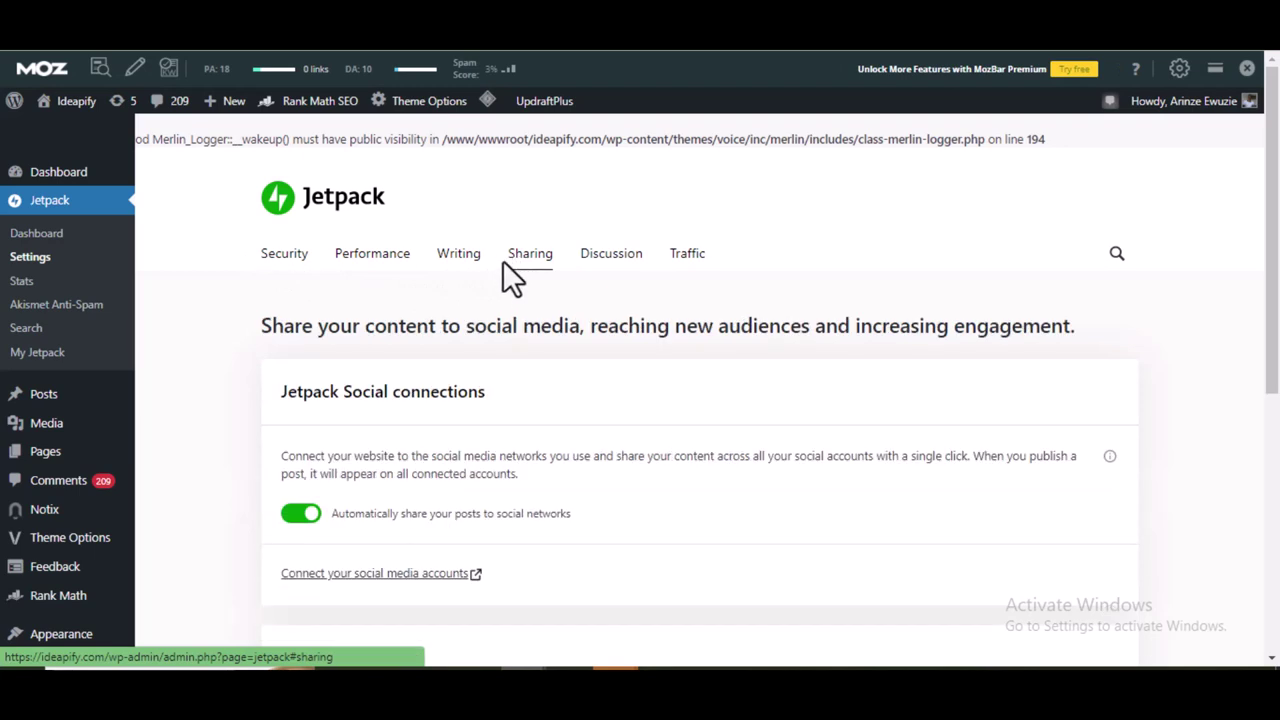
scroll(503, 270, down, 2)
click(300, 333)
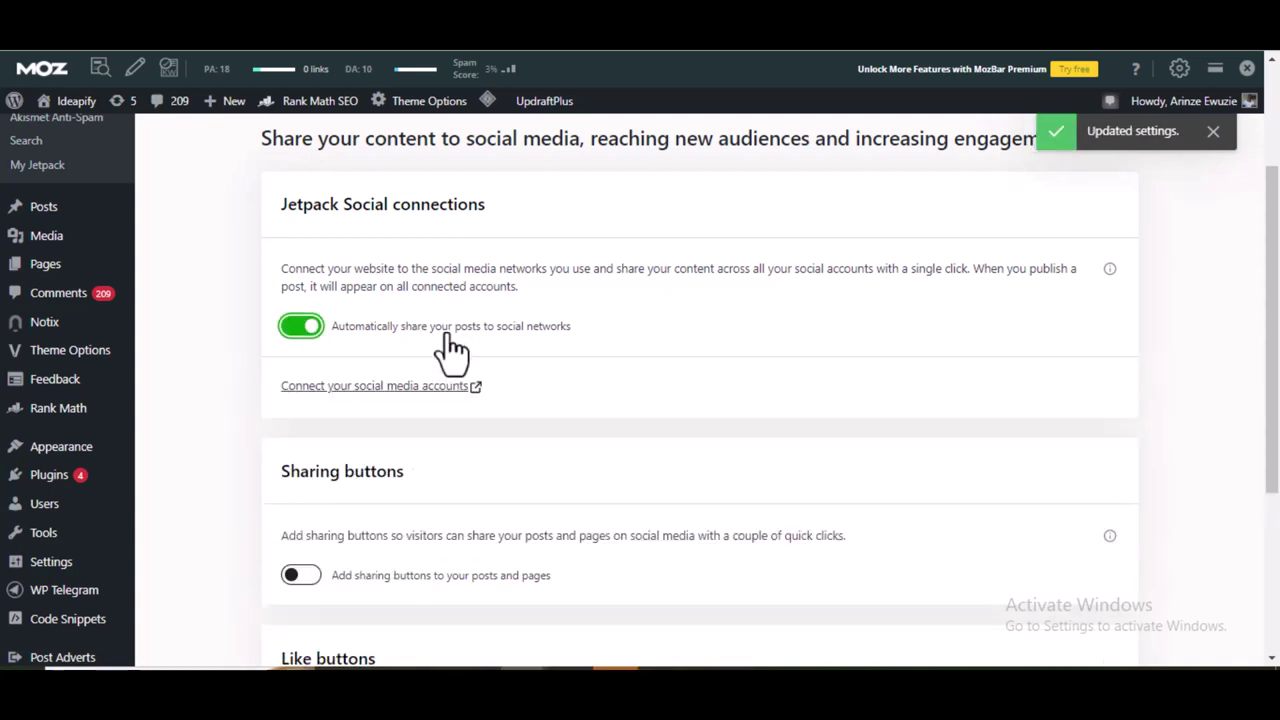
click(372, 388)
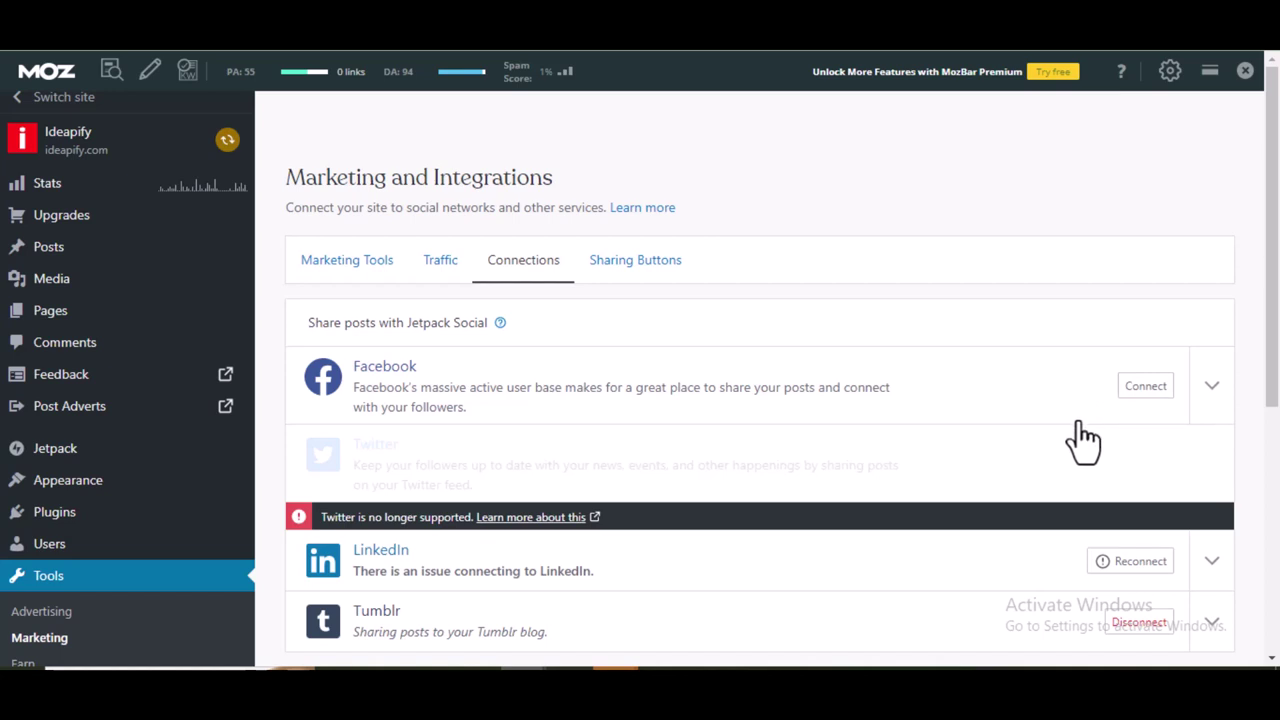
- Connect a Facebook page to Jetpack Social using the previously linked account and review the other available connections
click(1146, 386)
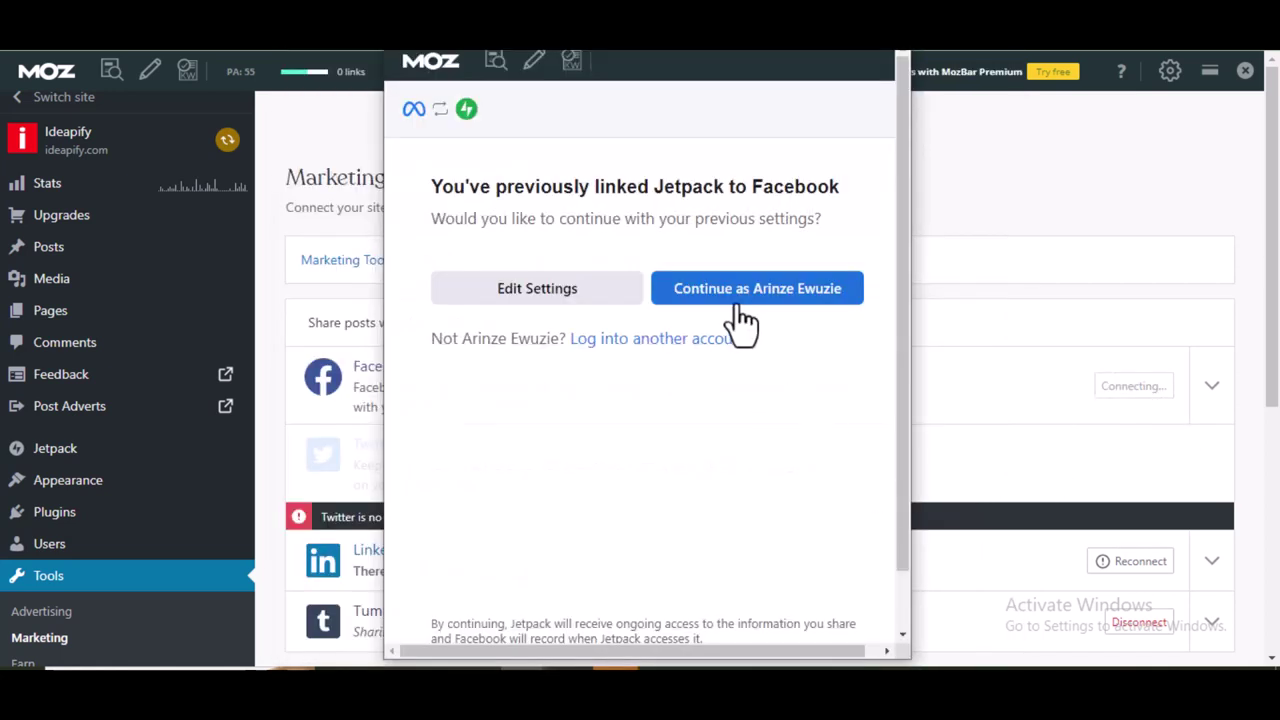
click(741, 299)
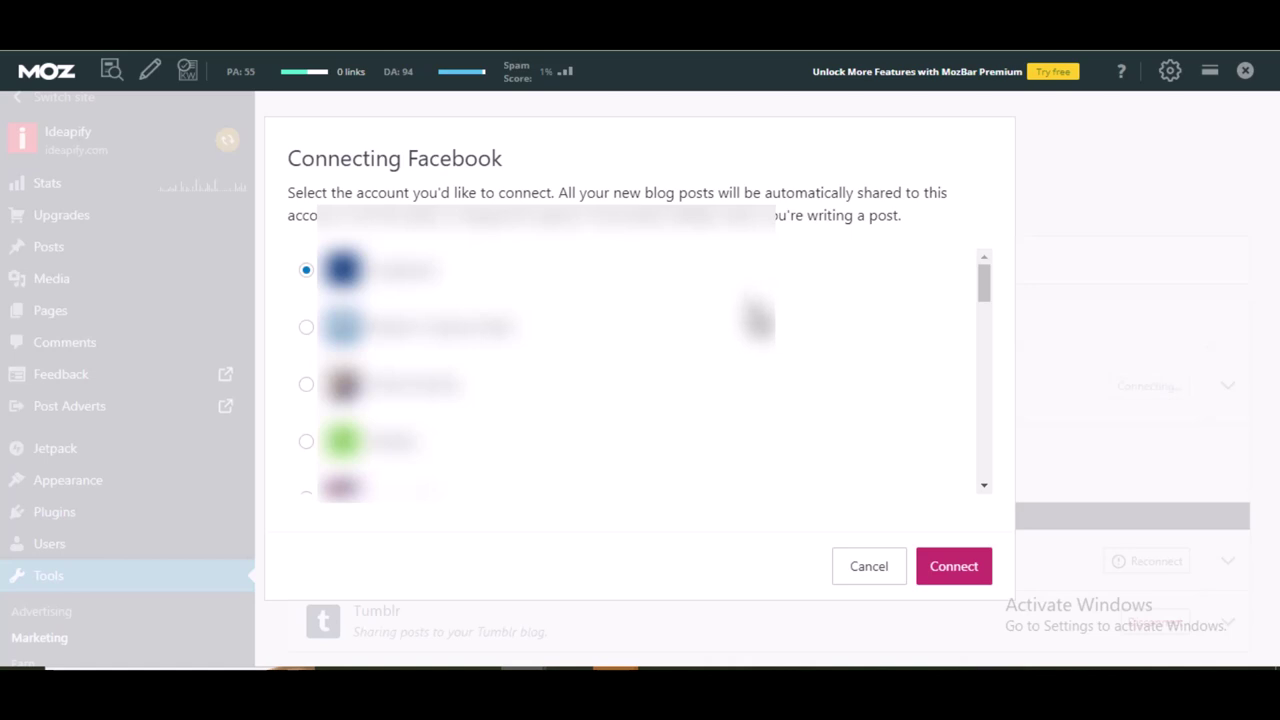
scroll(760, 325, down, 5)
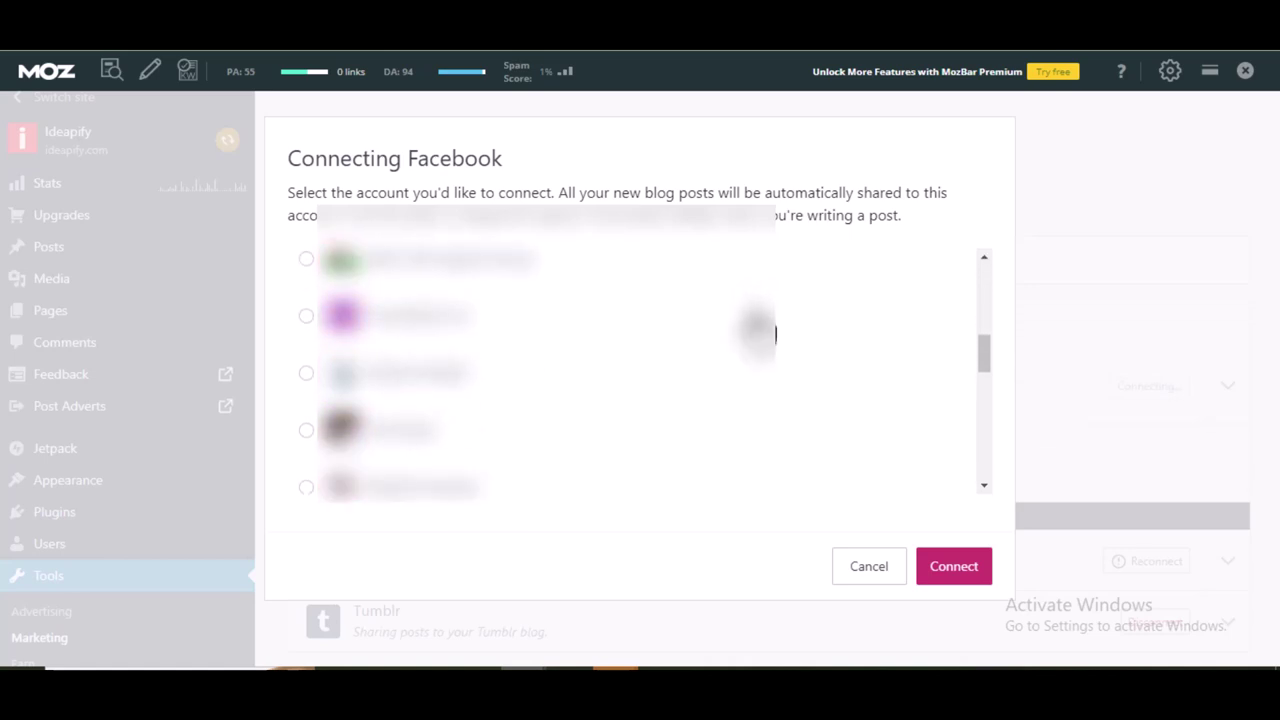
scroll(760, 330, up, 2)
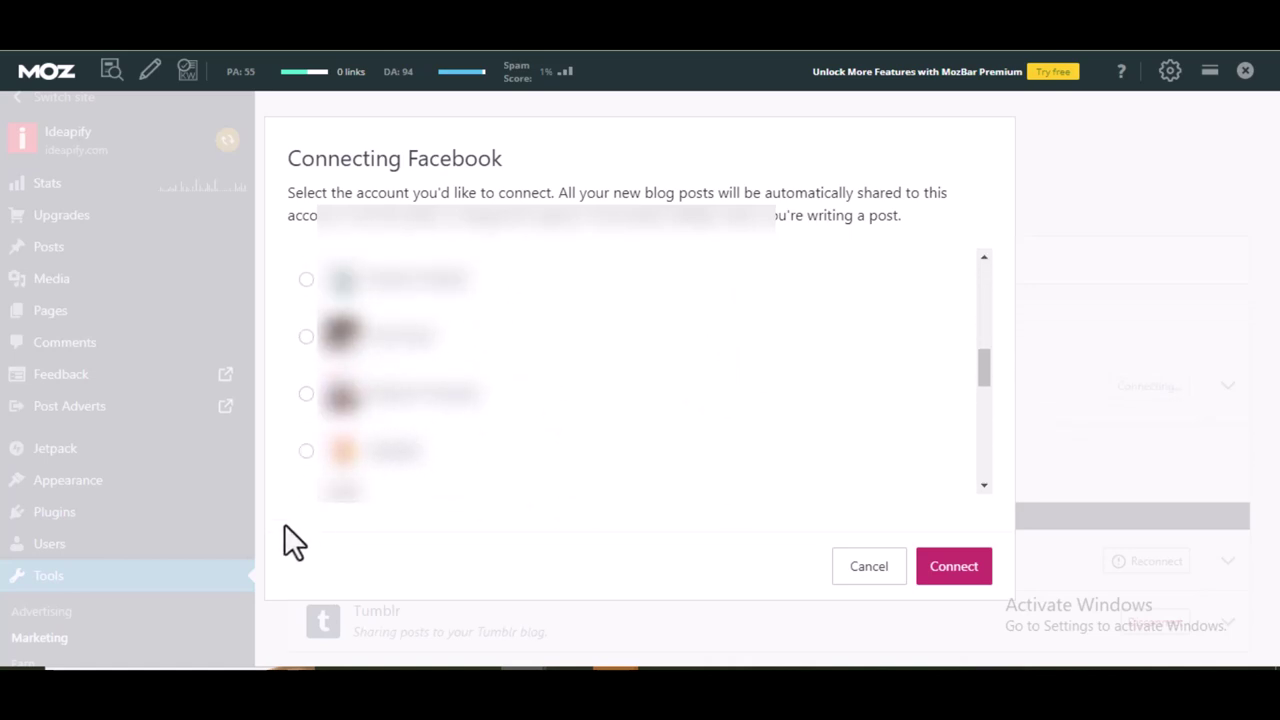
click(306, 451)
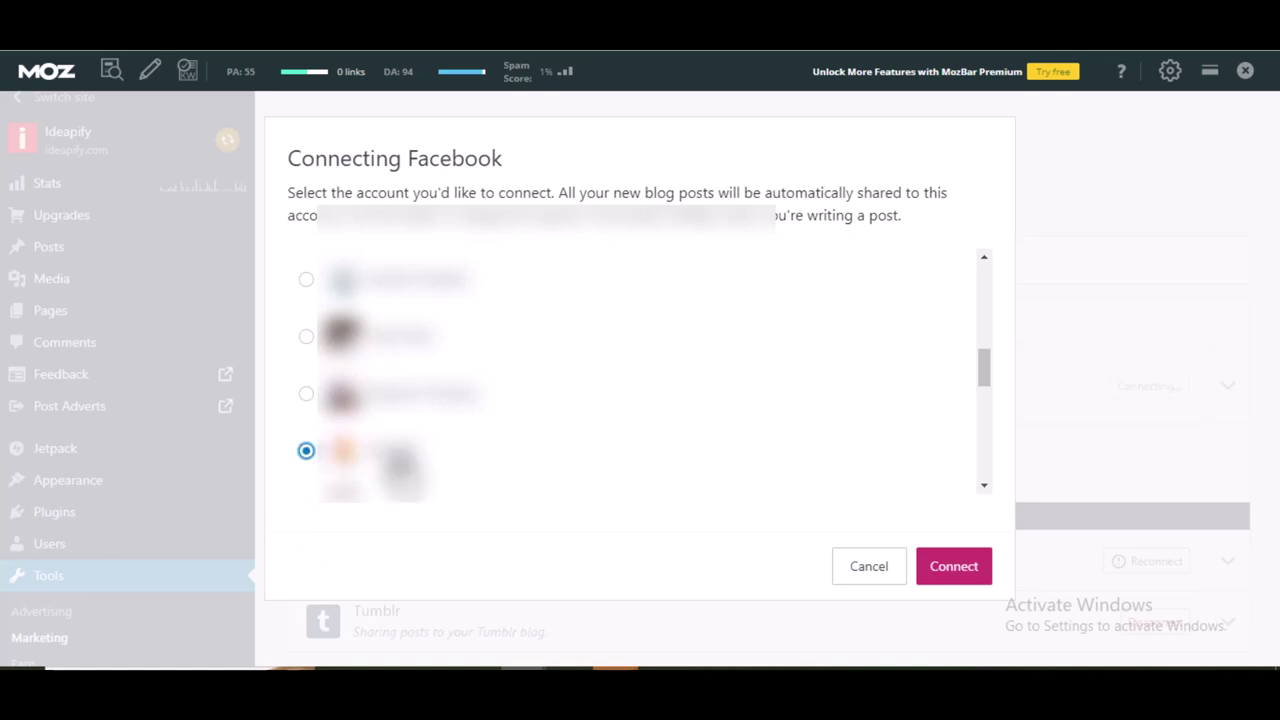
click(950, 578)
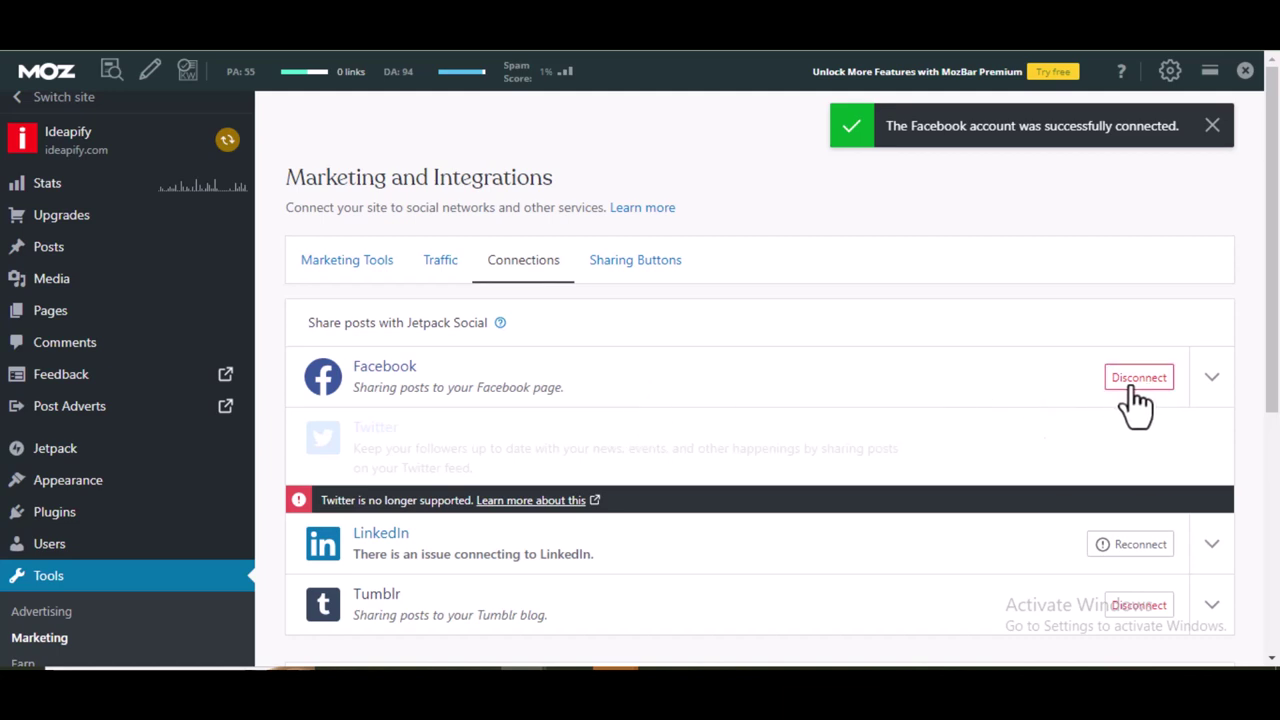
scroll(850, 415, down, 1)
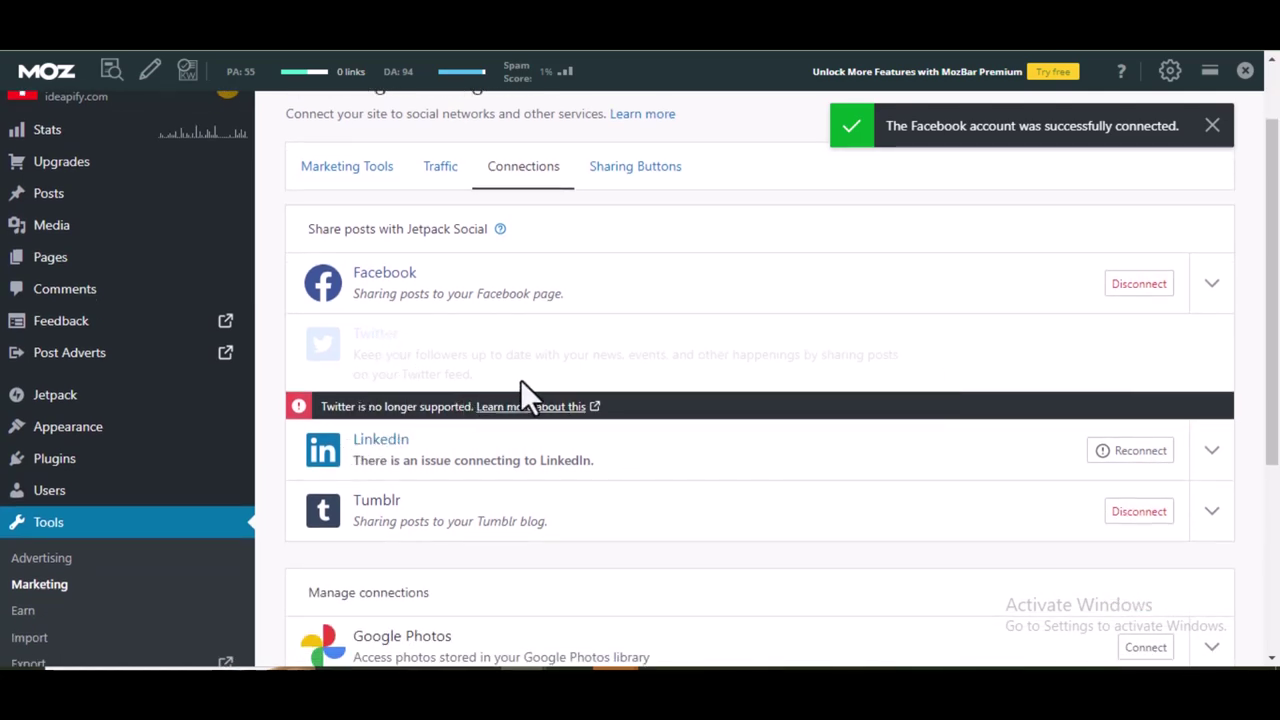
scroll(458, 360, down, 1)
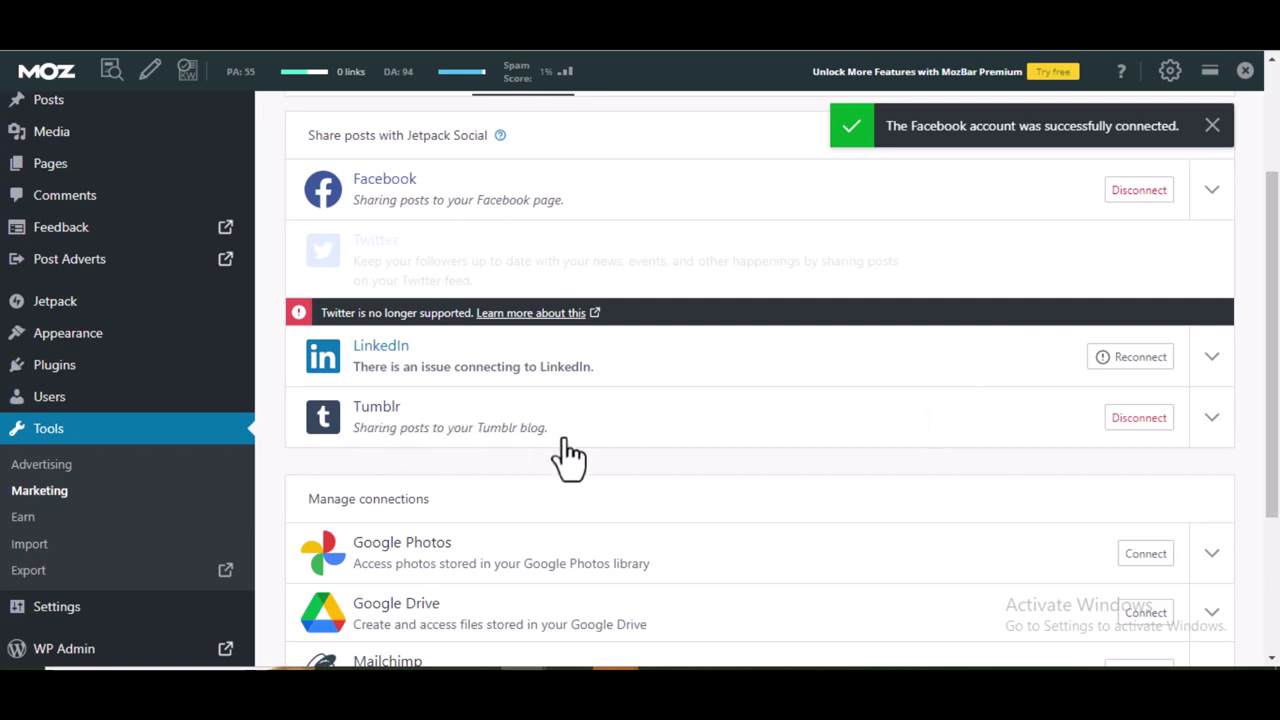
scroll(555, 455, up, 3)
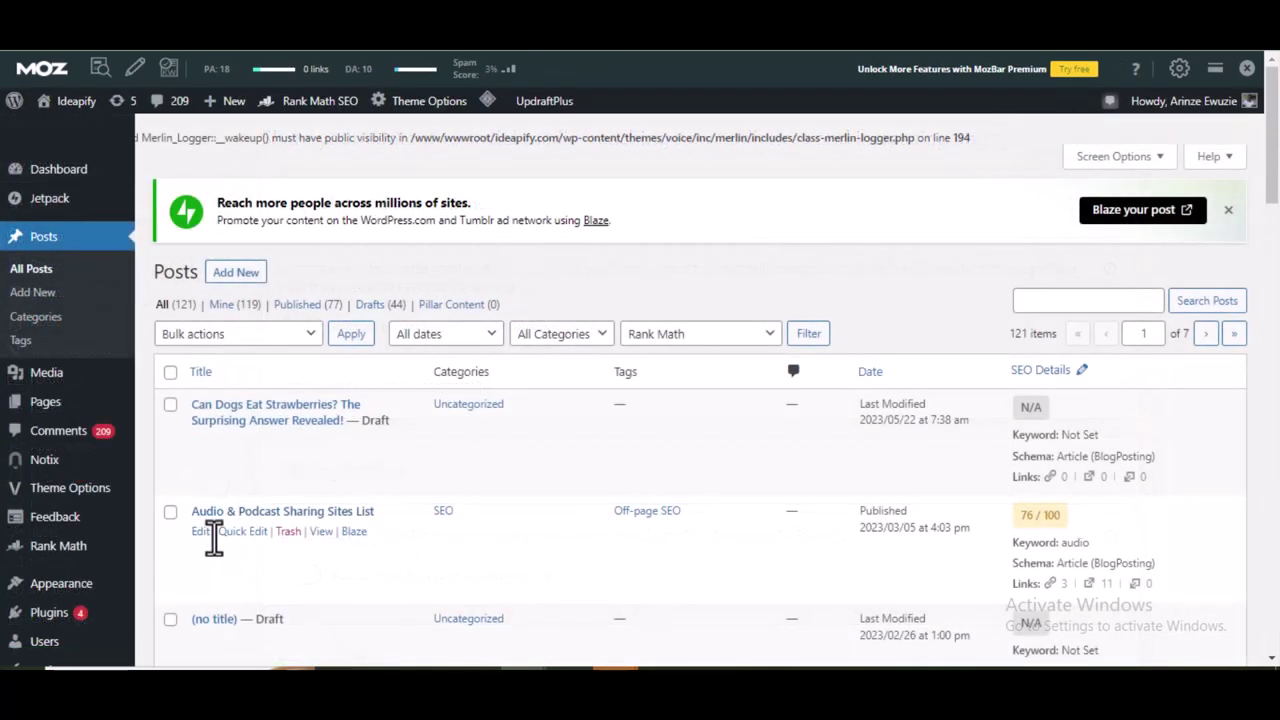
- Open the post "Audio & Podcast Sharing Sites List" for editing and examine its Jetpack Social accounts and custom message options
click(197, 530)
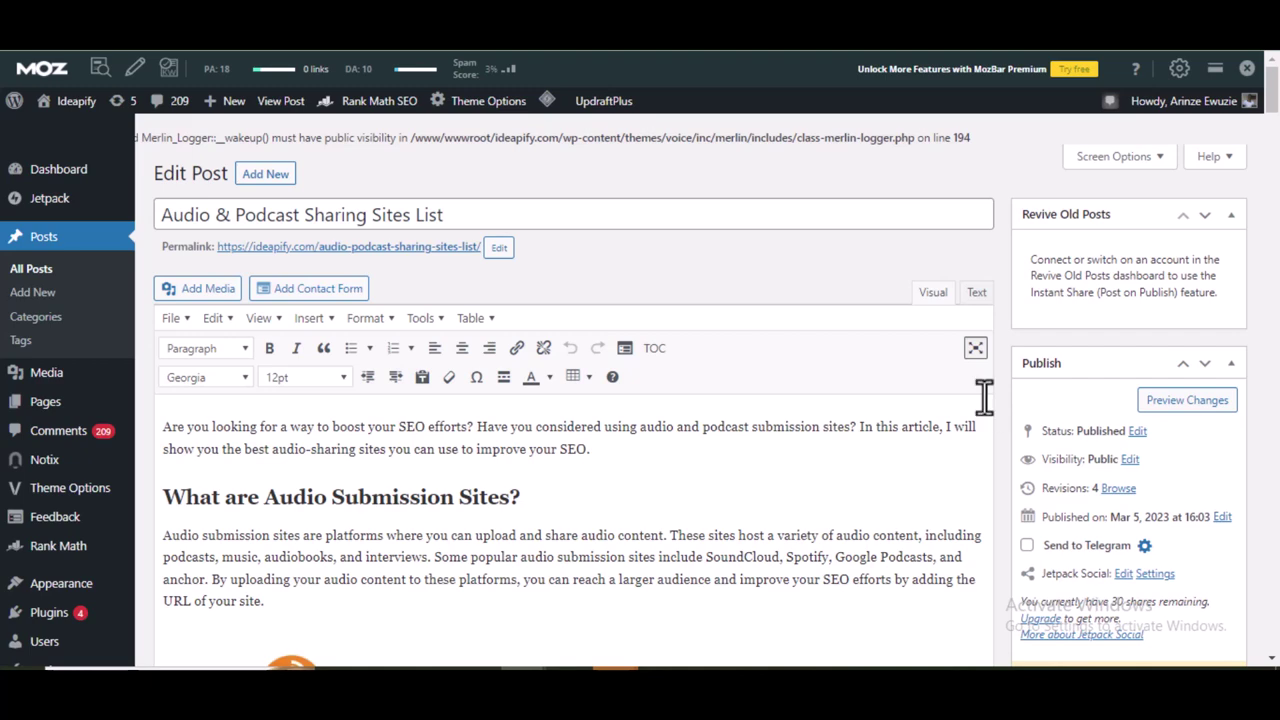
scroll(989, 396, down, 1)
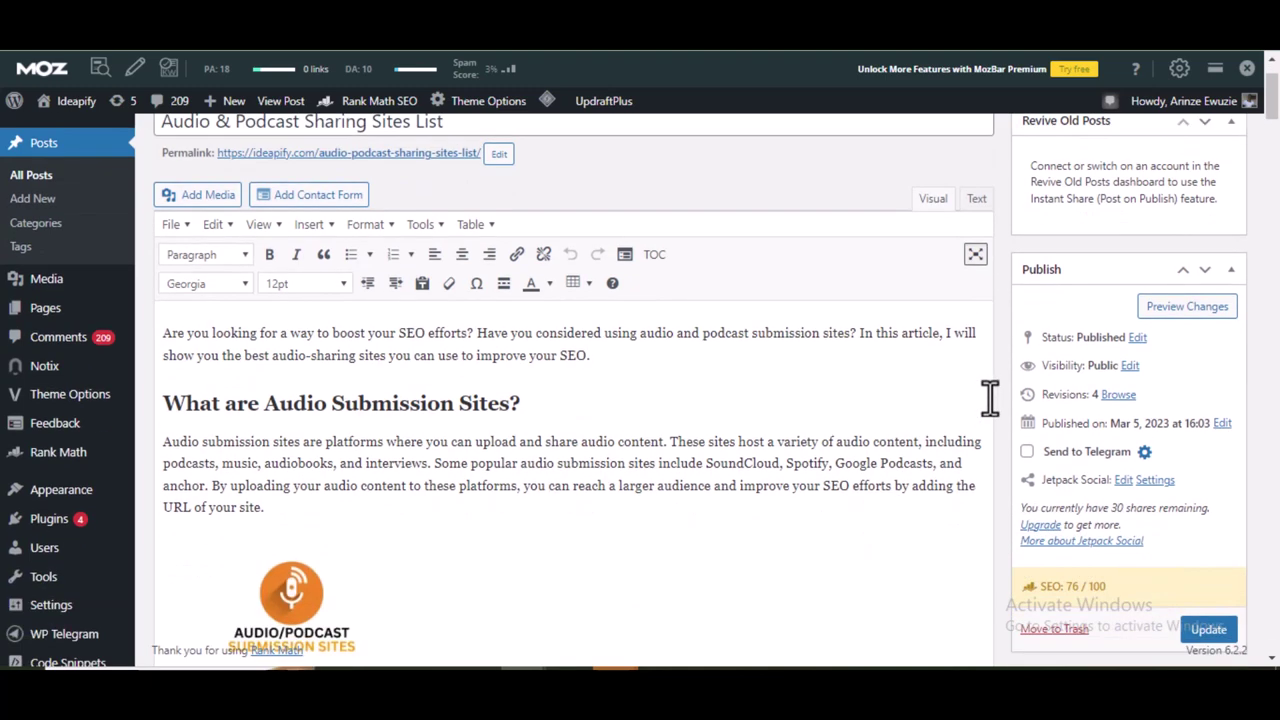
click(1125, 481)
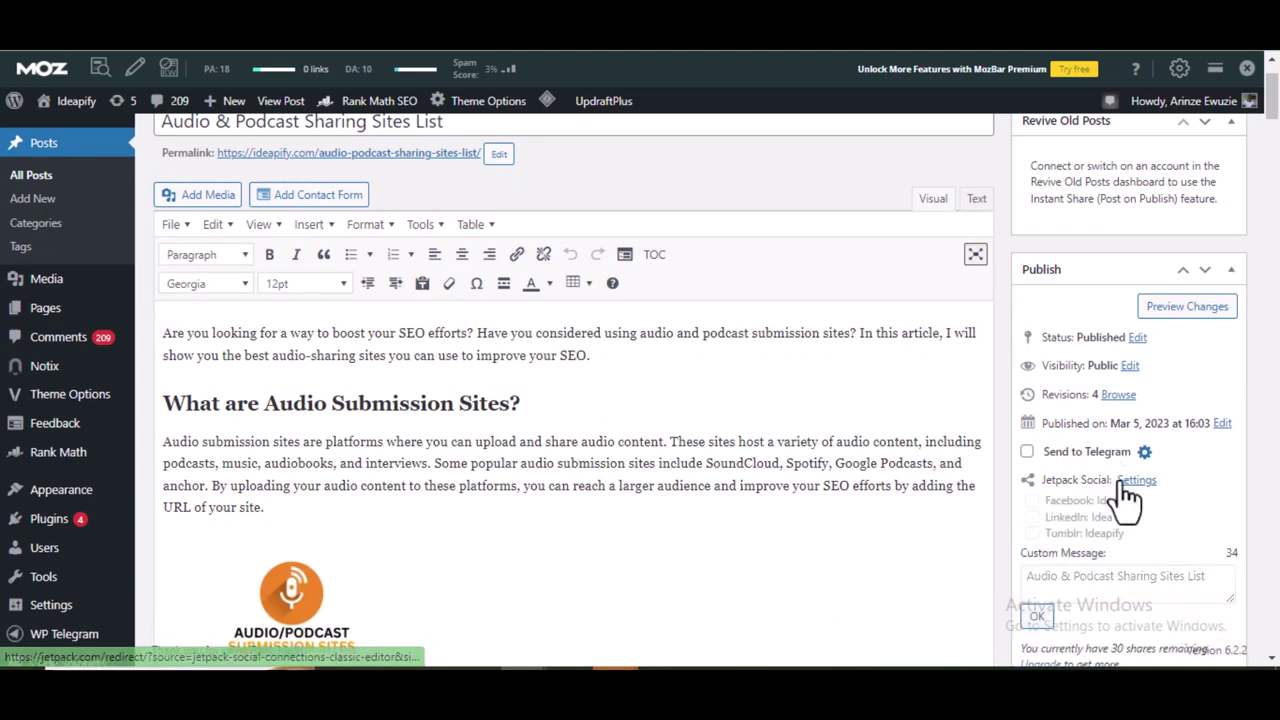
scroll(1180, 500, down, 2)
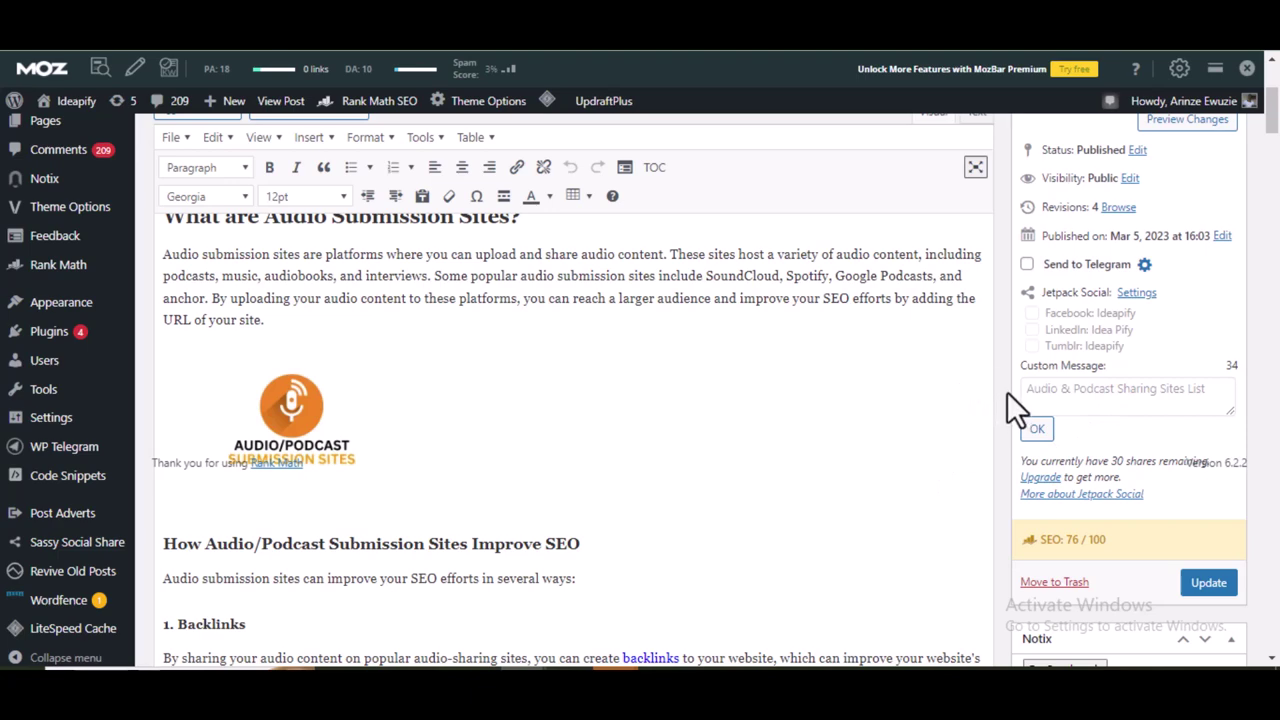
scroll(1007, 394, up, 2)
scroll(1012, 410, up, 1)
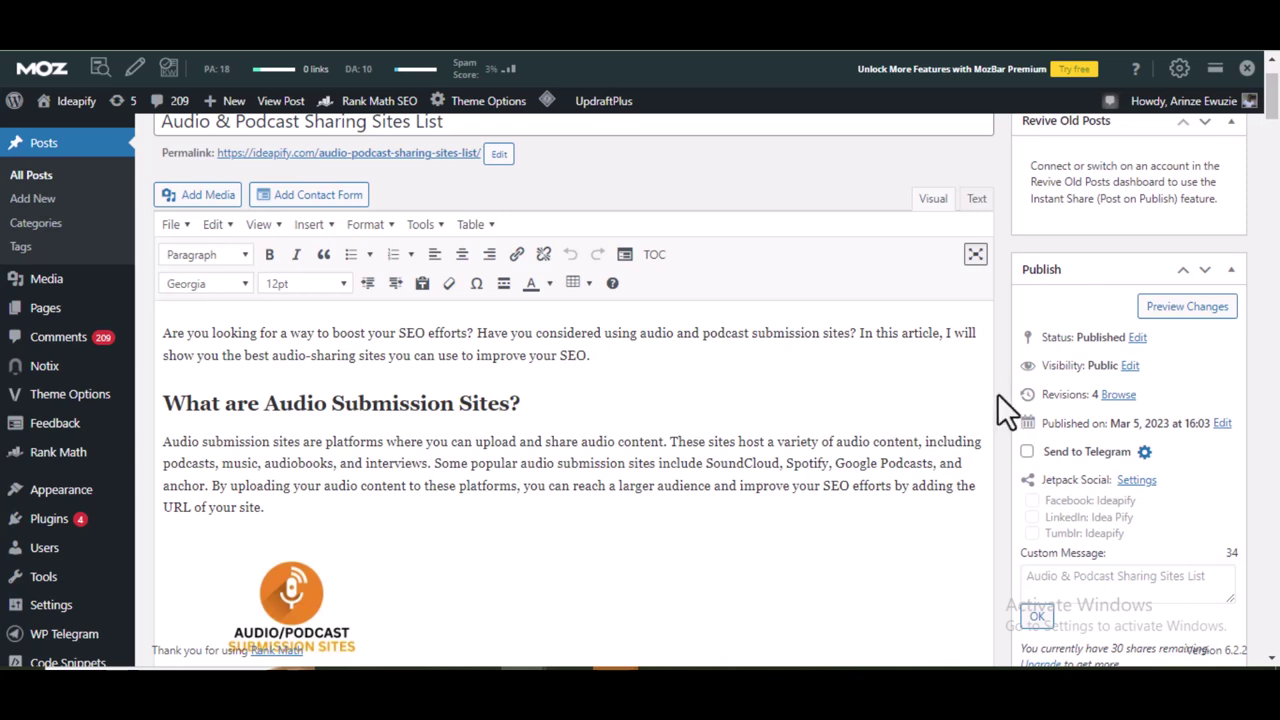
scroll(998, 393, up, 2)
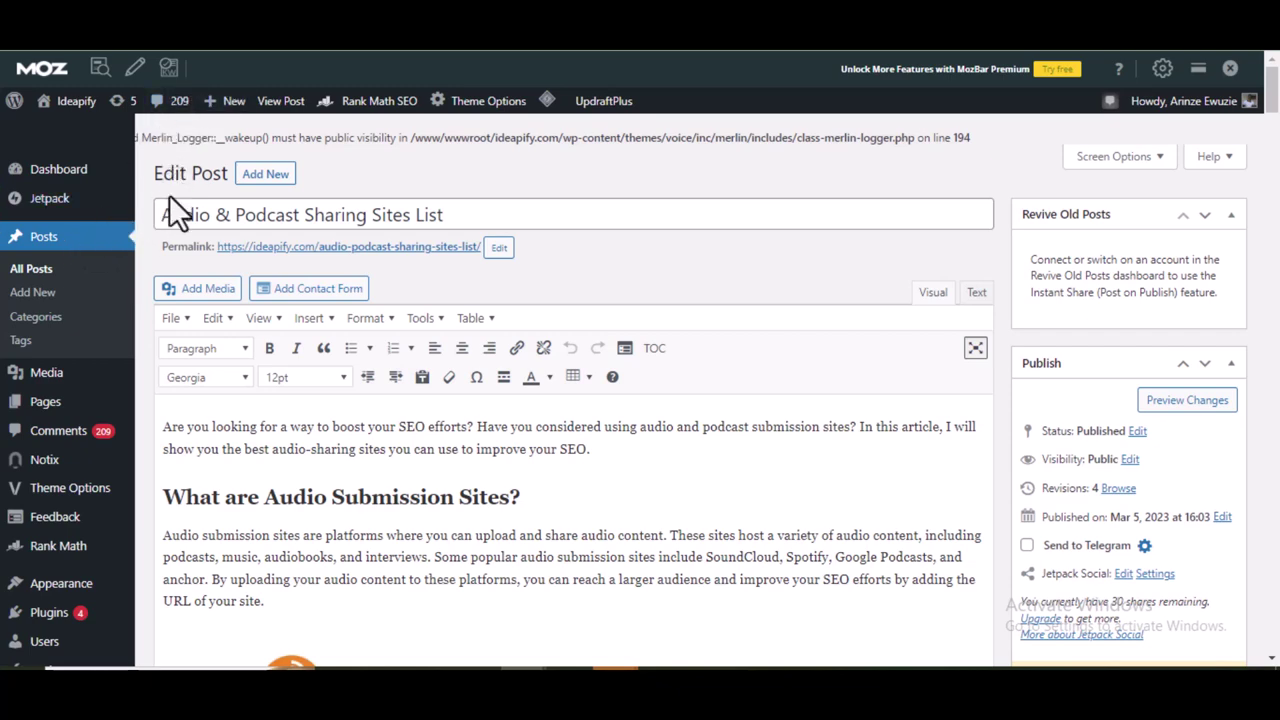
- Open the Revive Old Posts dashboard and bring up the sign-in dialog for adding a Facebook account
scroll(145, 395, down, 3)
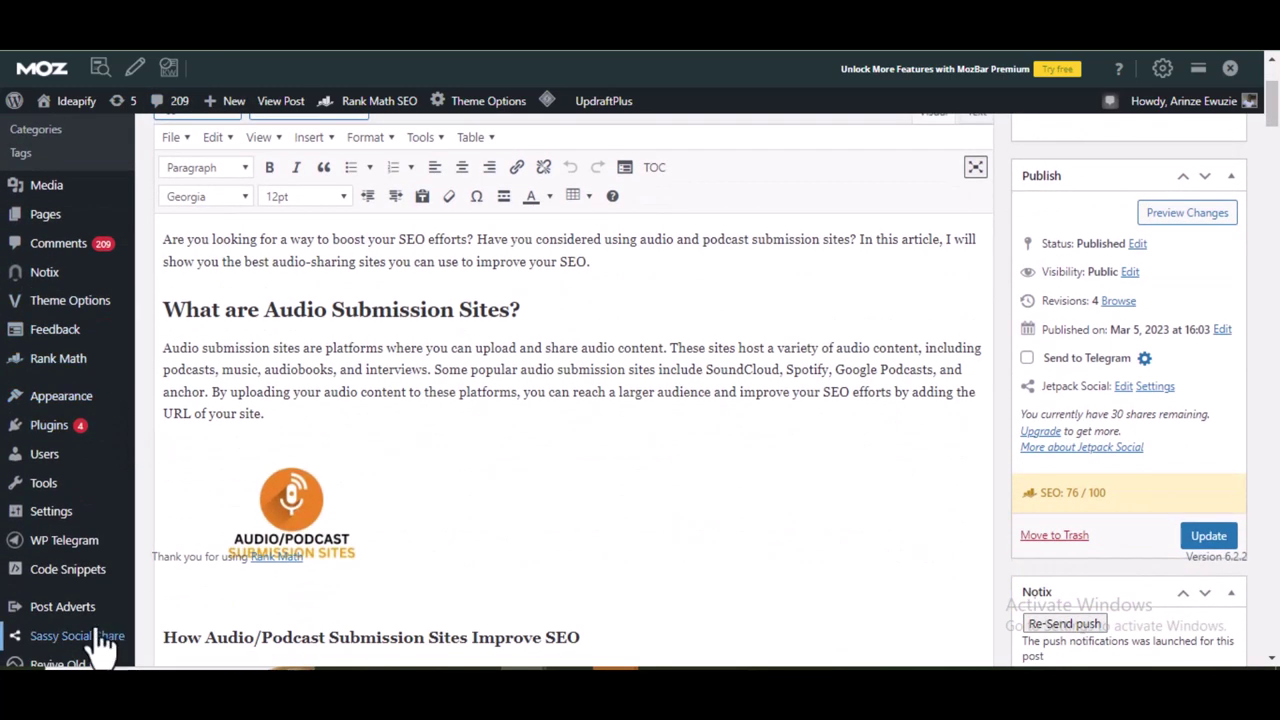
scroll(100, 623, down, 3)
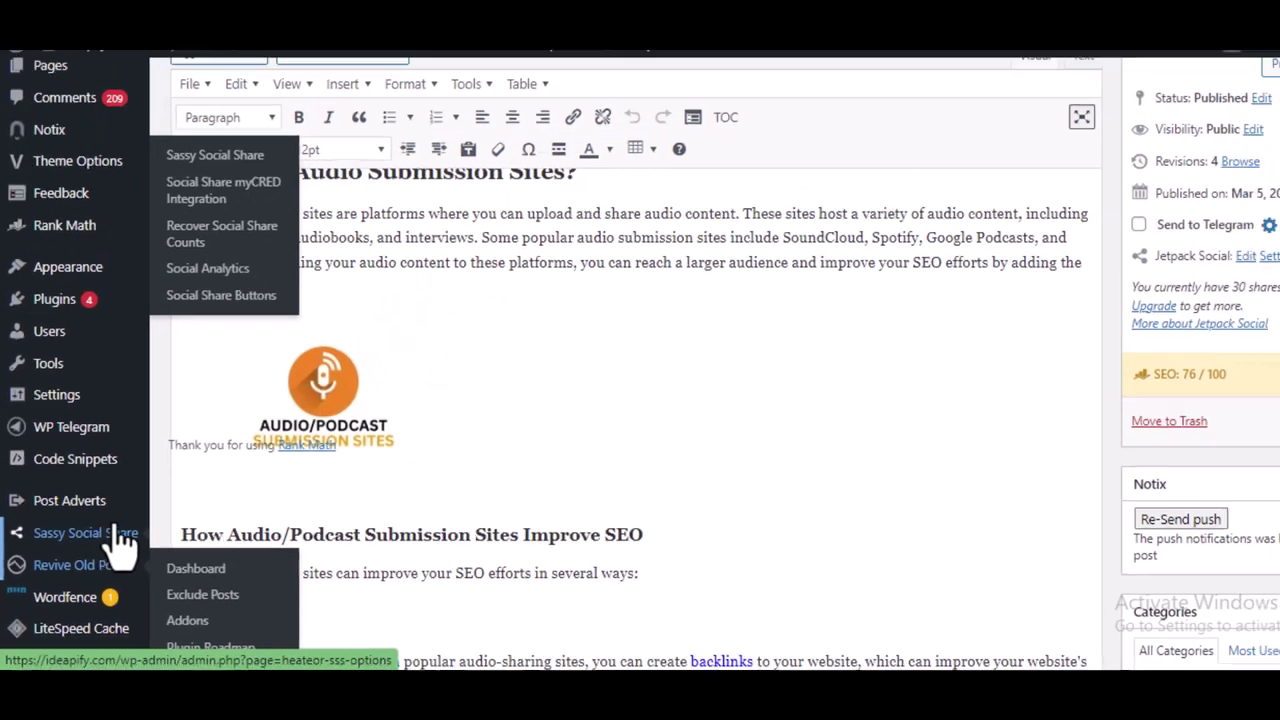
click(183, 468)
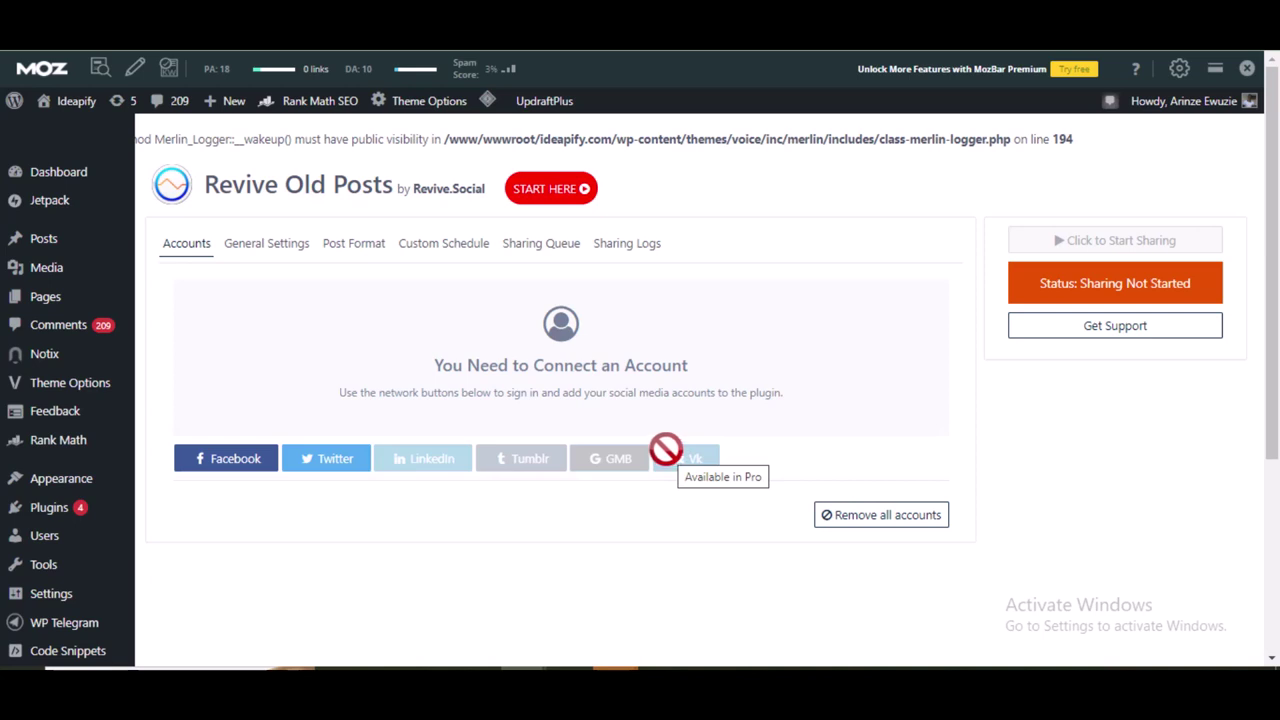
click(220, 470)
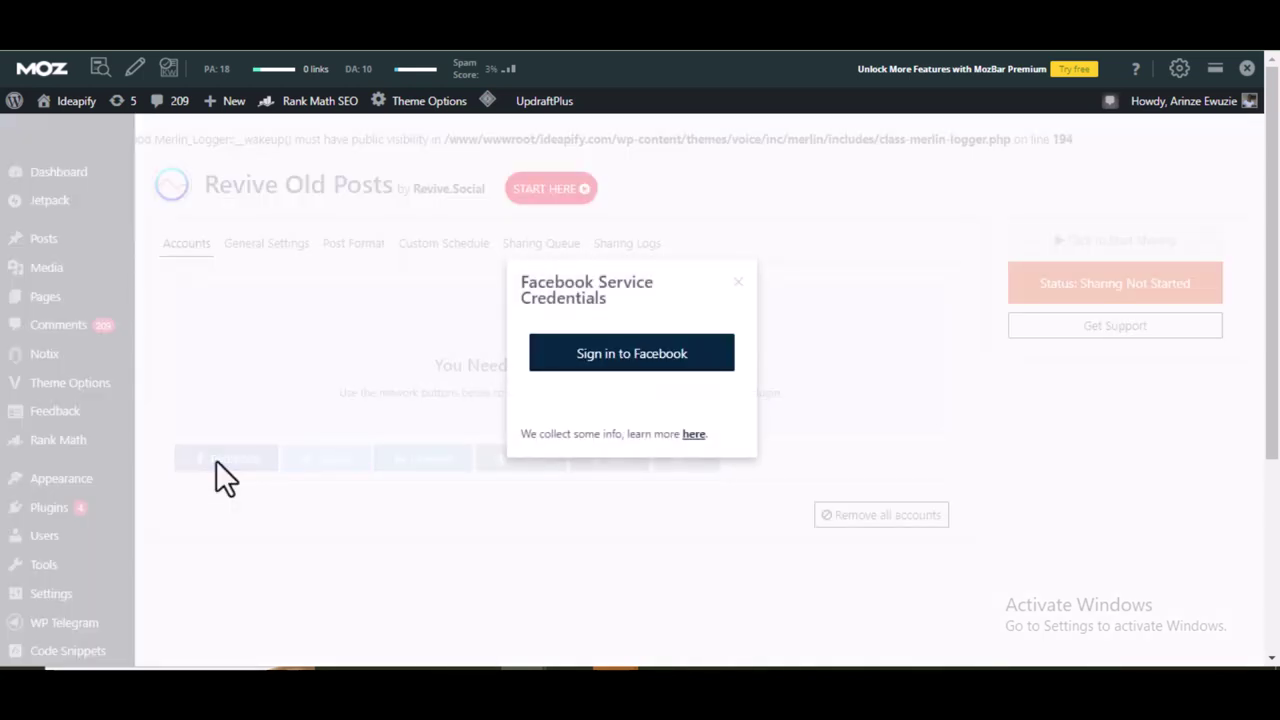
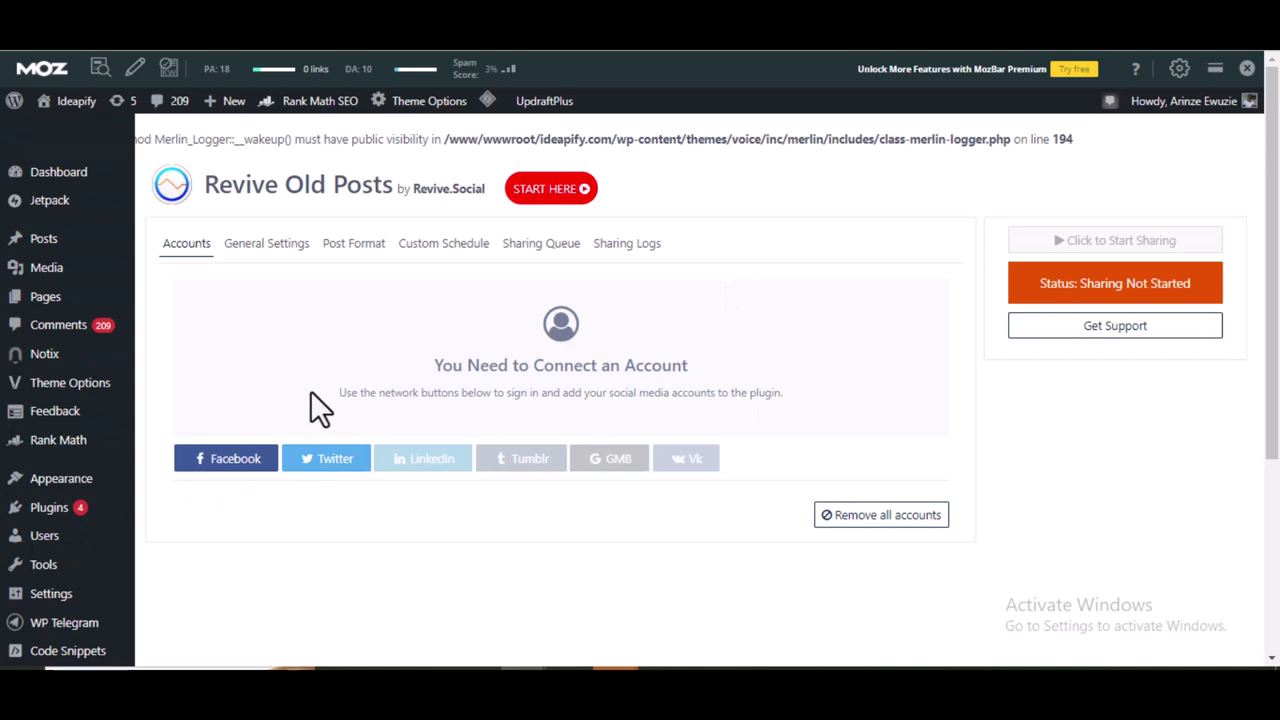
- Review the Revive Old Posts general settings for share interval, post age, repeat sharing and instant sharing
click(263, 248)
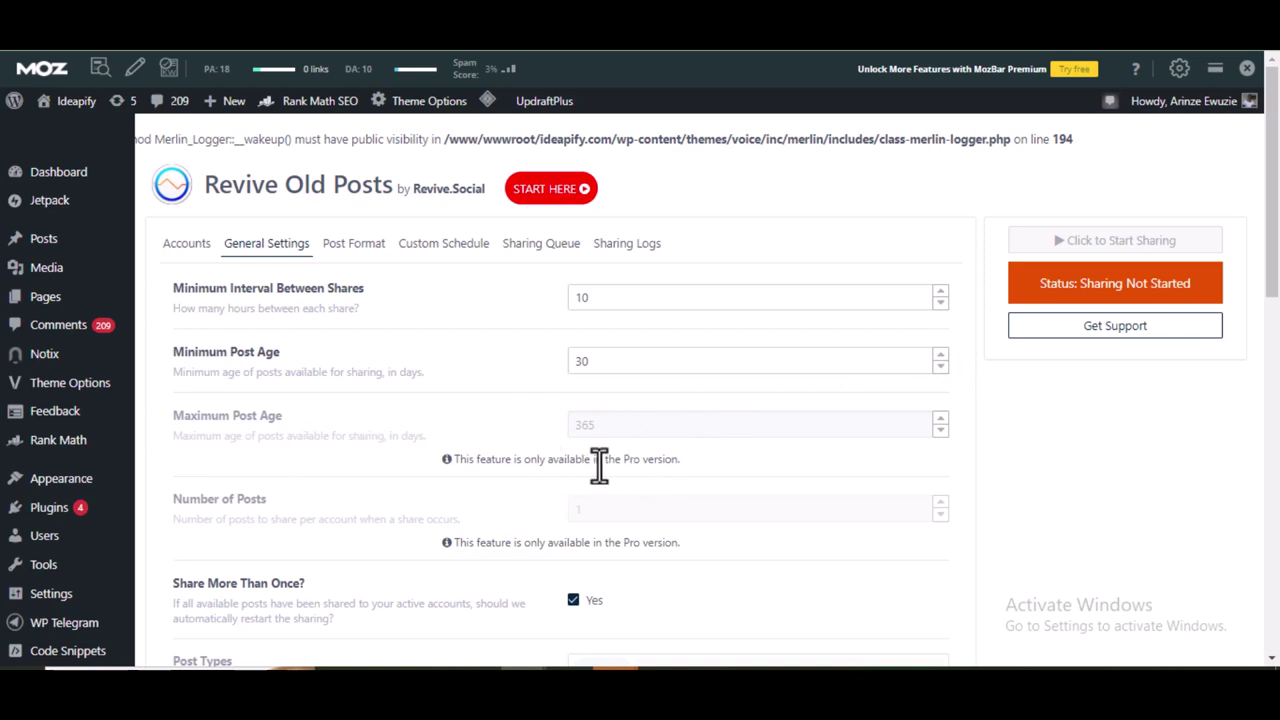
scroll(598, 463, down, 2)
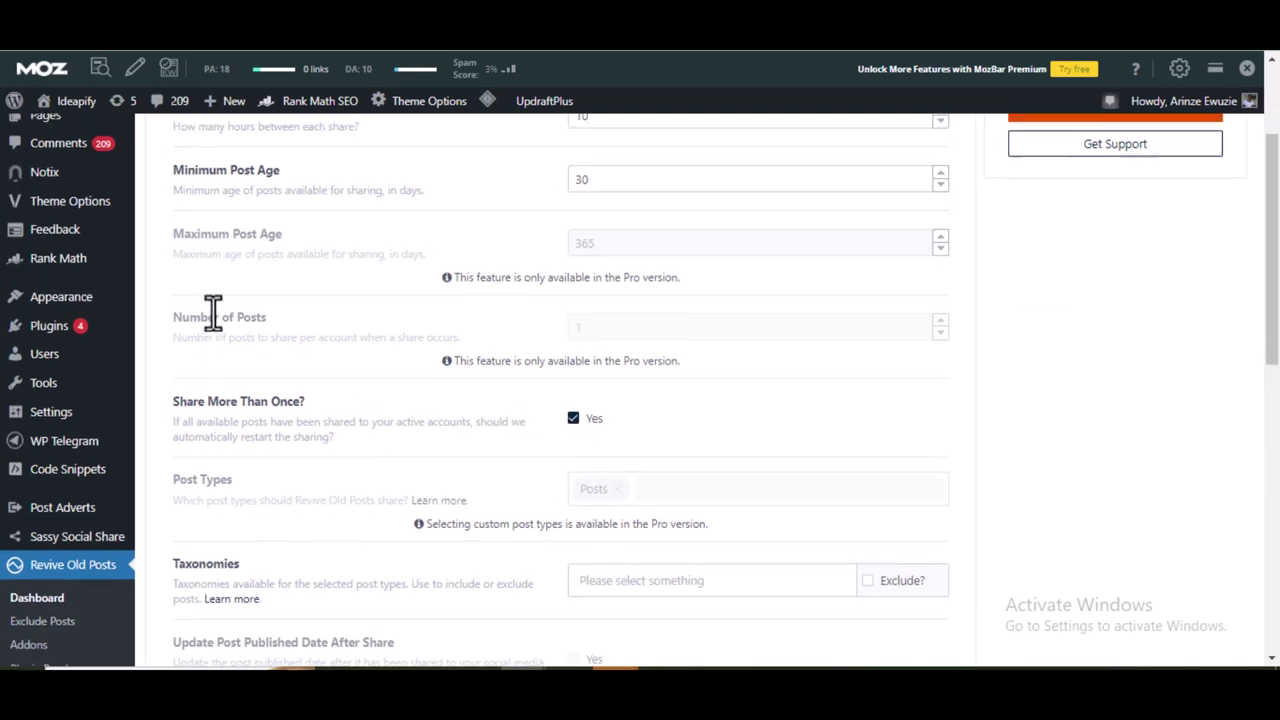
scroll(230, 320, up, 2)
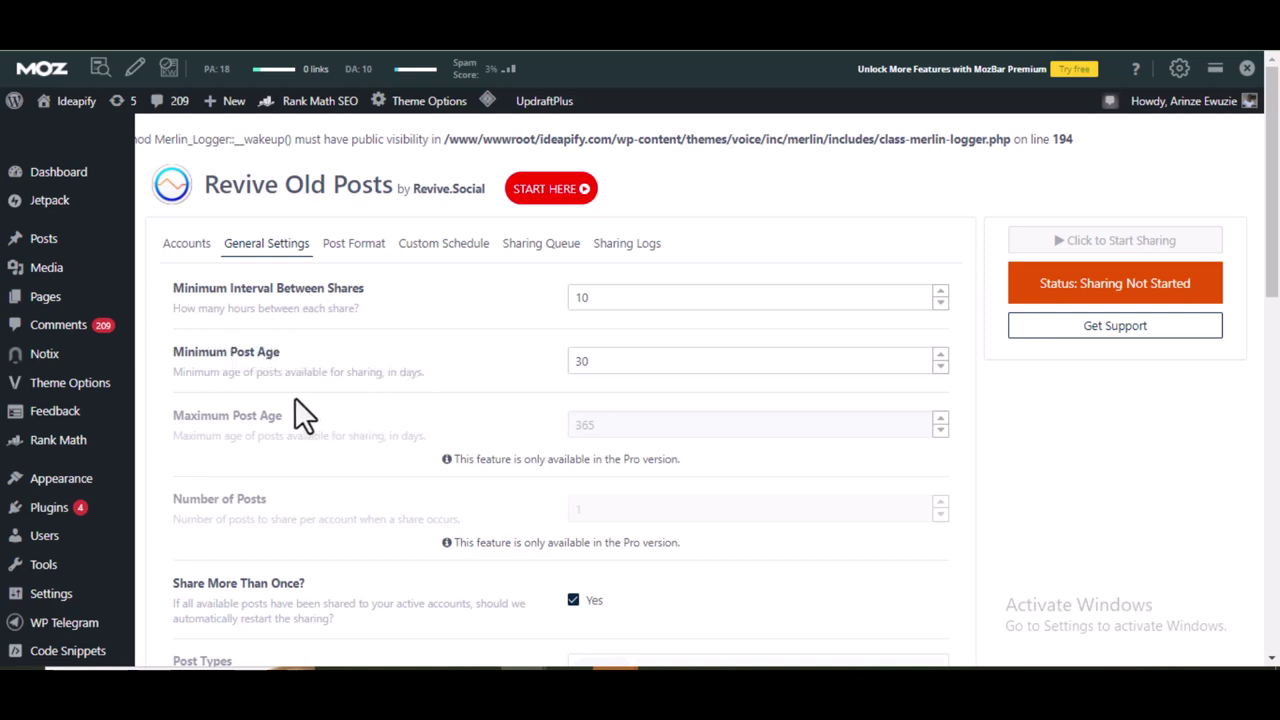
scroll(306, 392, down, 6)
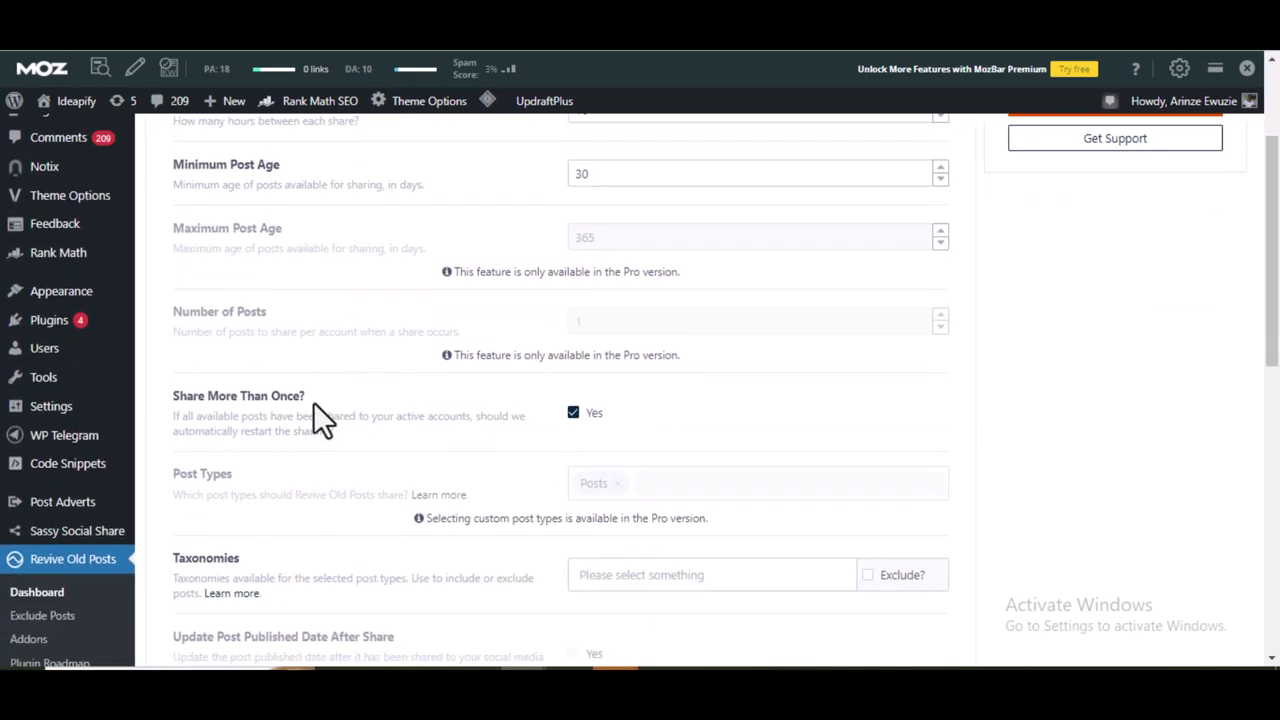
scroll(340, 400, down, 5)
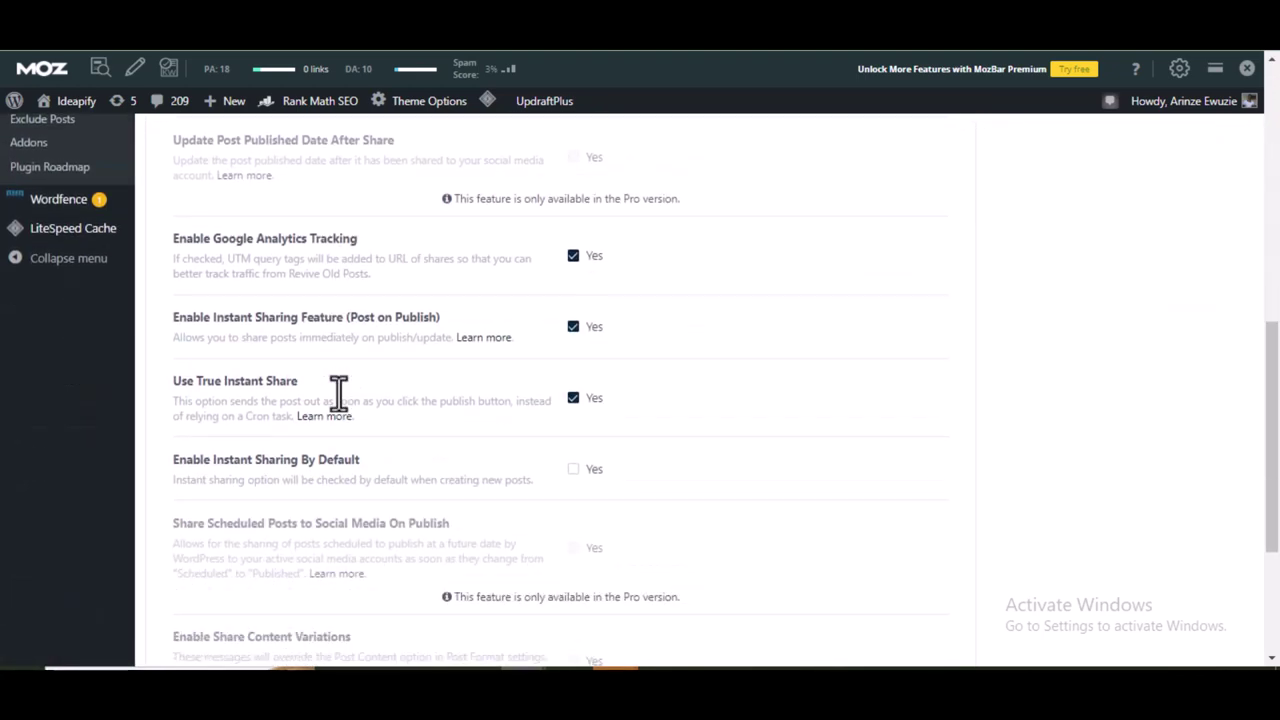
scroll(360, 425, up, 15)
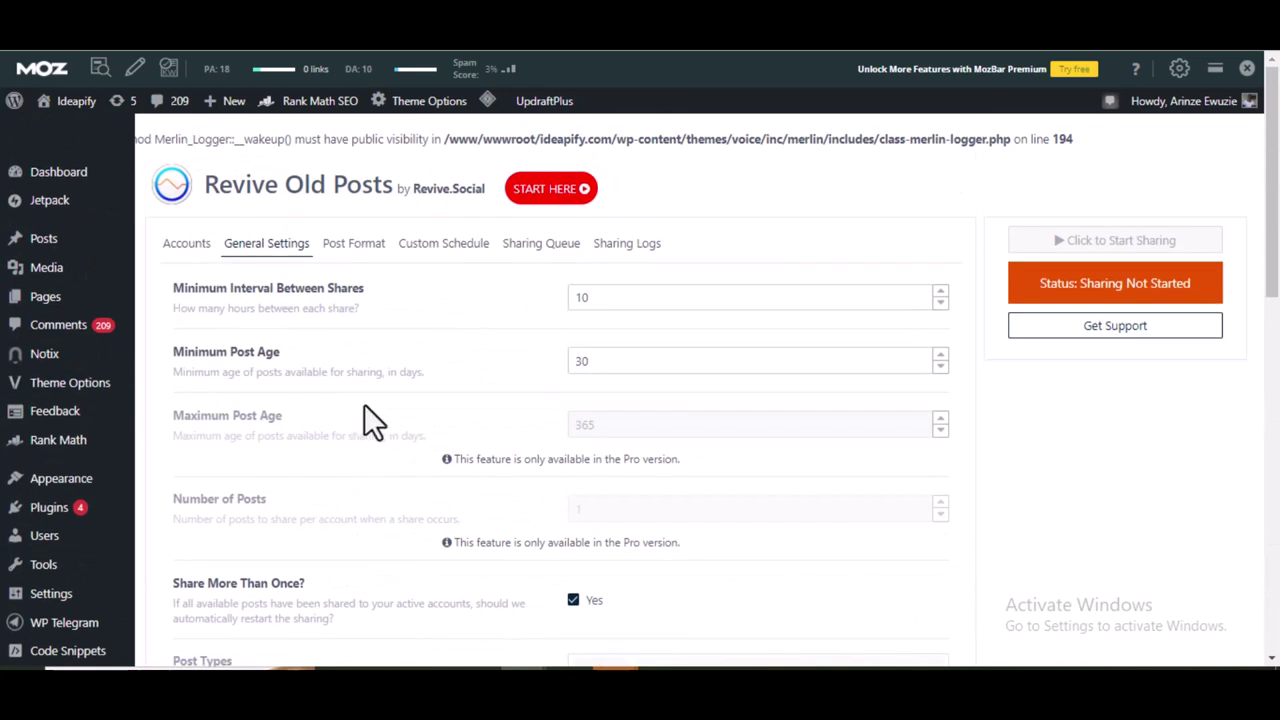
- Look through the Revive Old Posts post format and custom schedule sections, revisit the general settings, and open the sharing queue
click(350, 246)
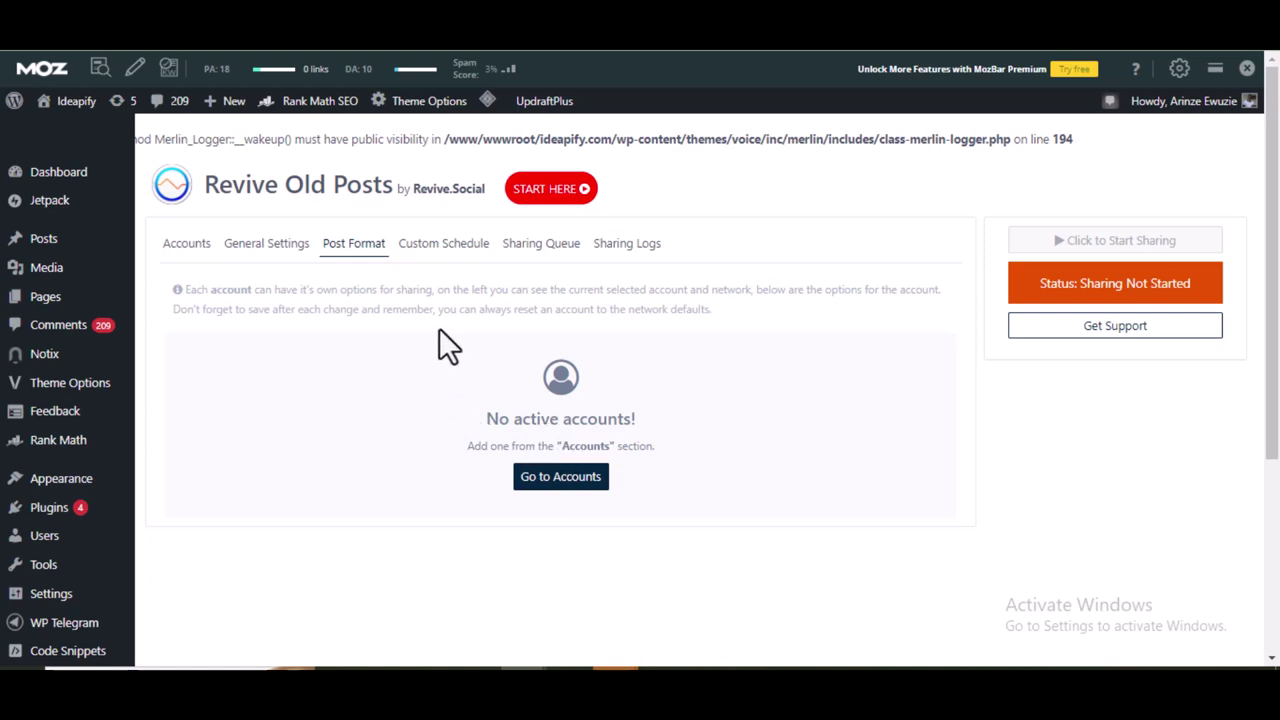
click(438, 258)
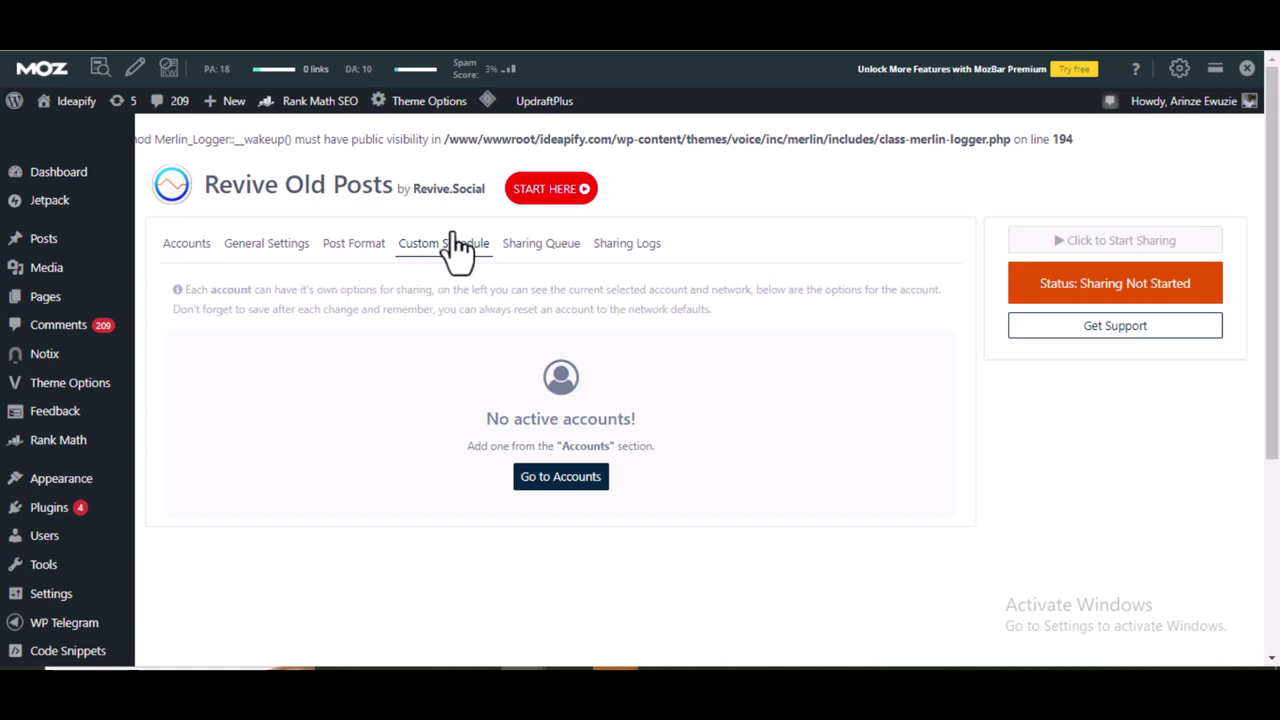
click(292, 262)
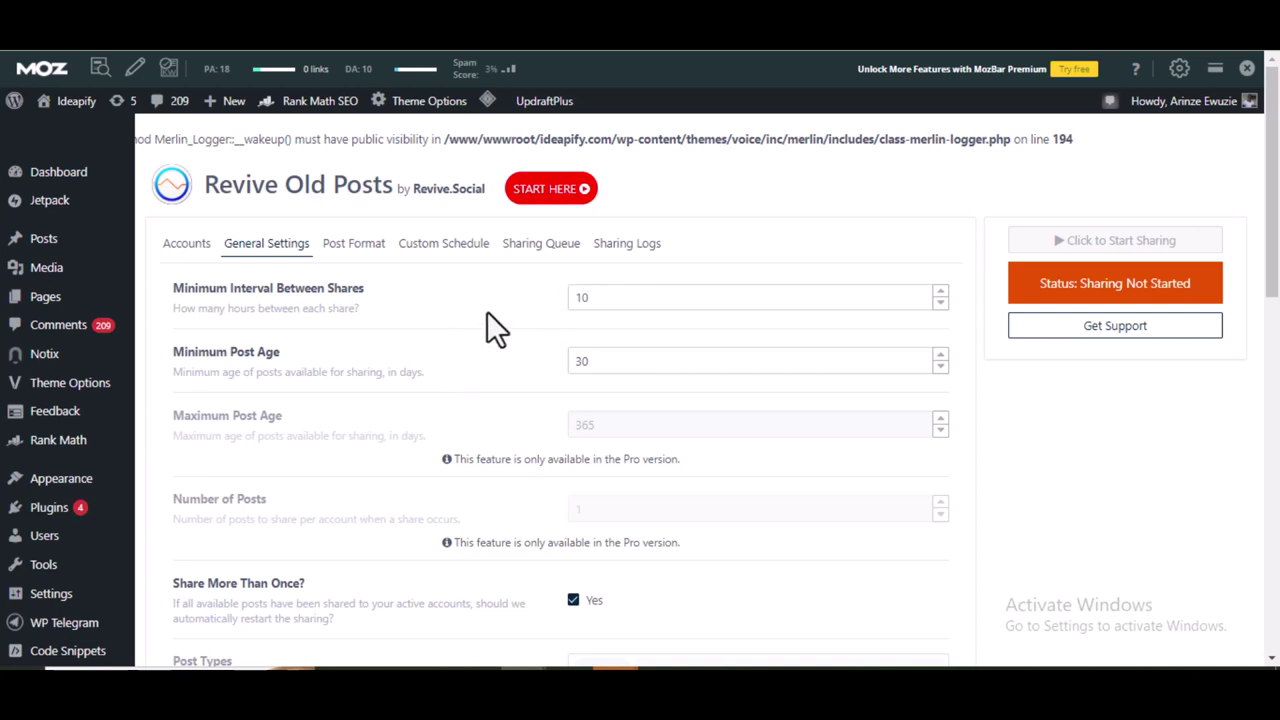
click(540, 268)
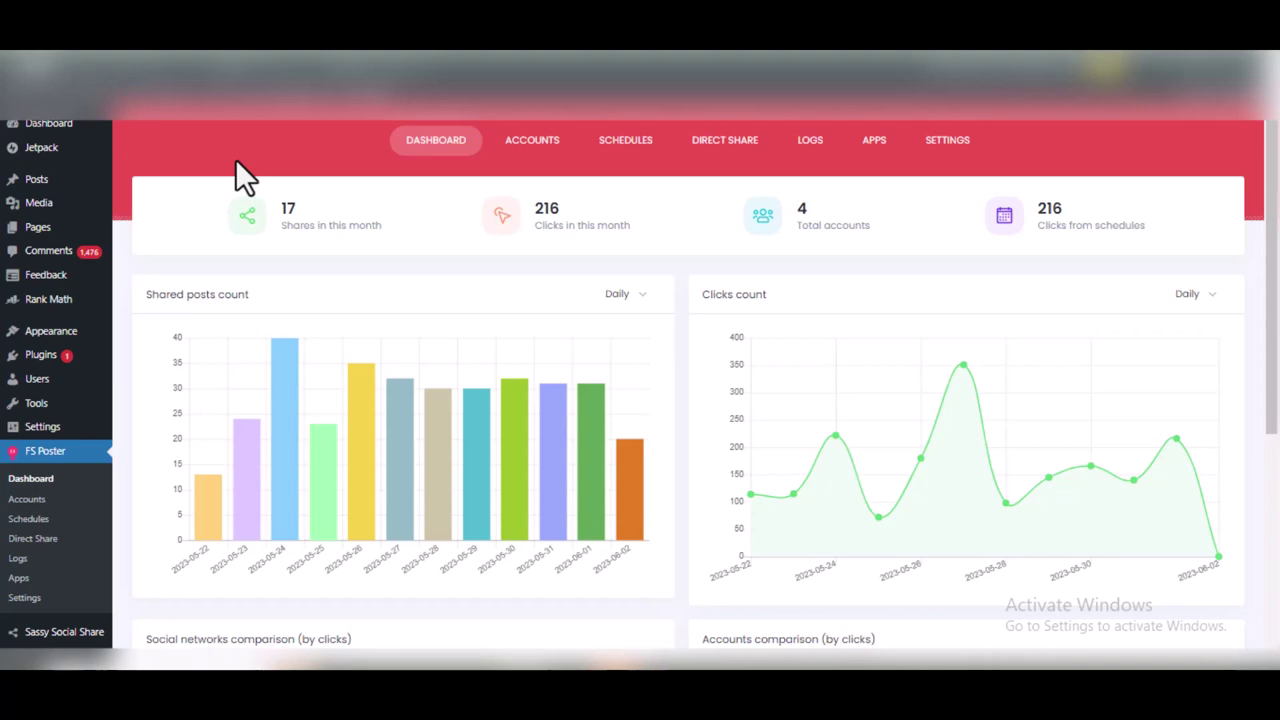
- Browse the FS Poster plugin's Accounts, Schedules, Direct Share and Logs pages
click(530, 150)
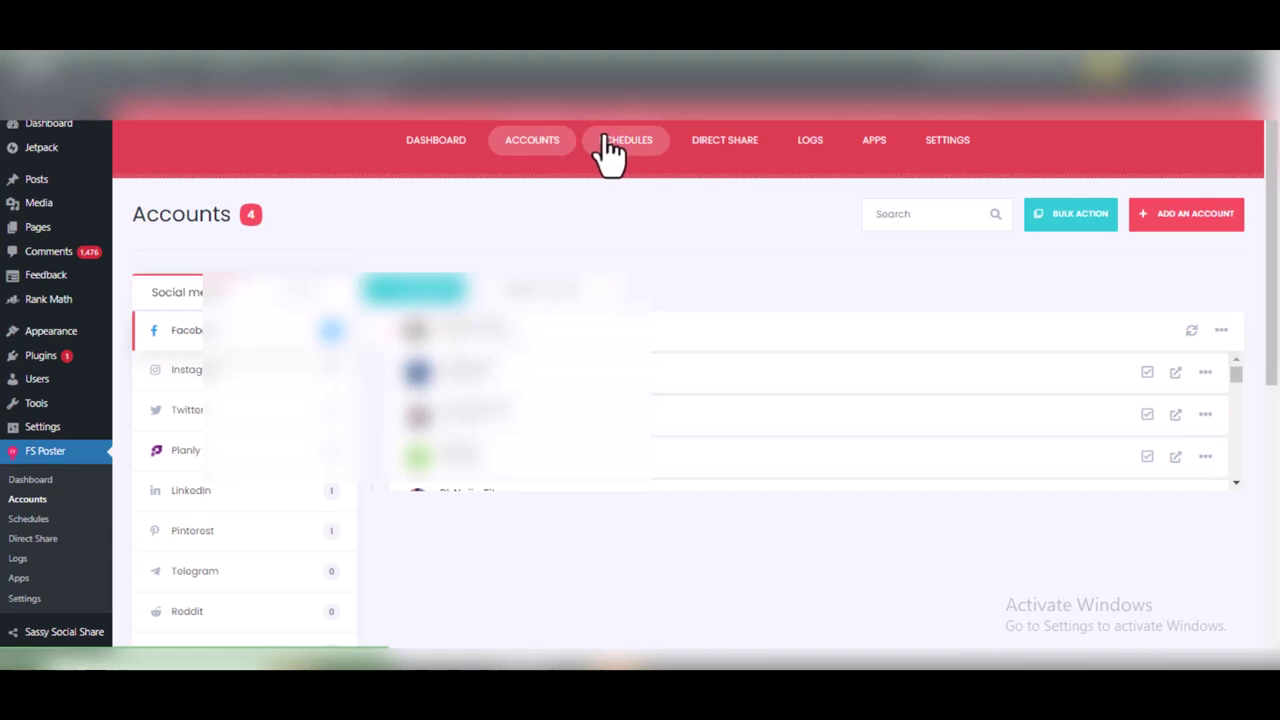
click(601, 139)
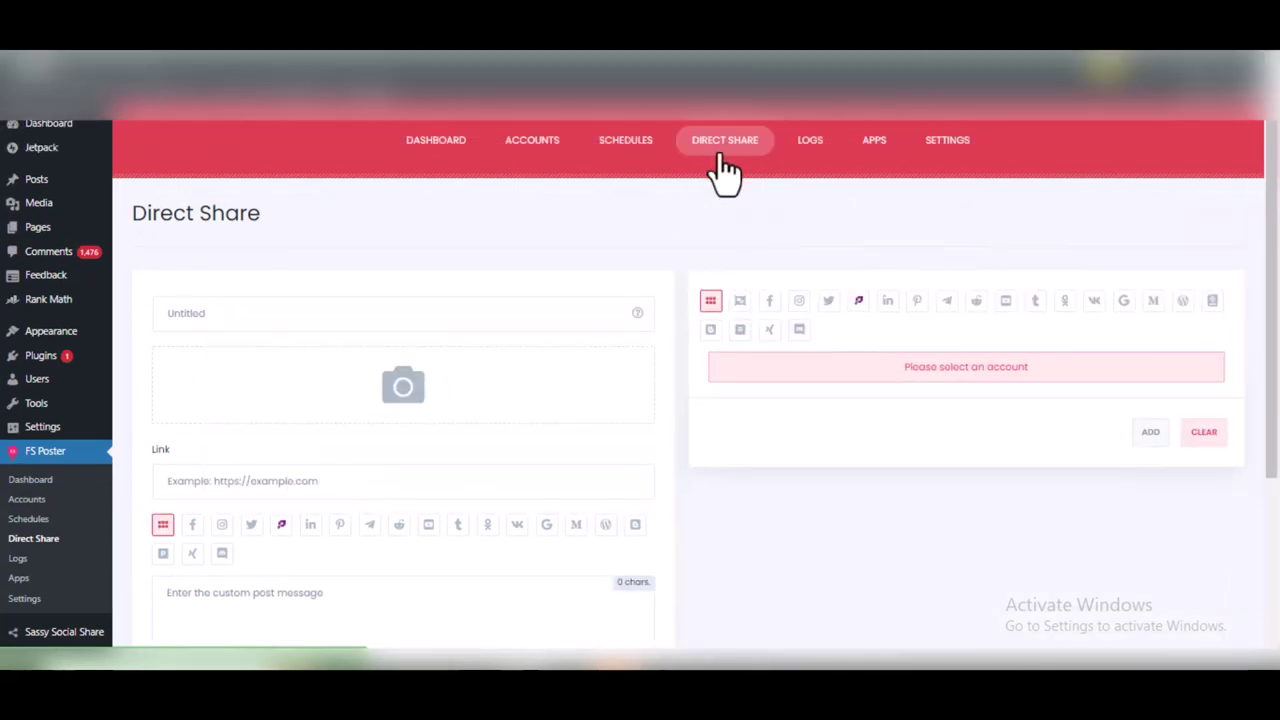
click(811, 146)
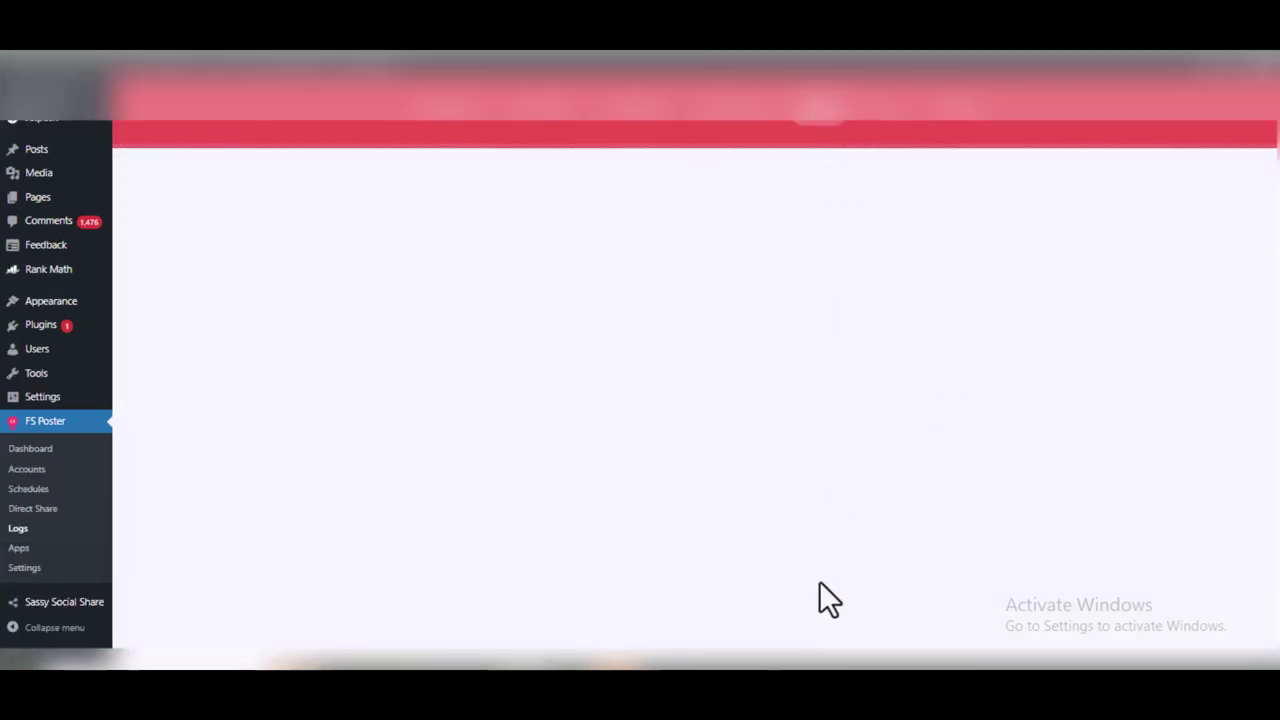